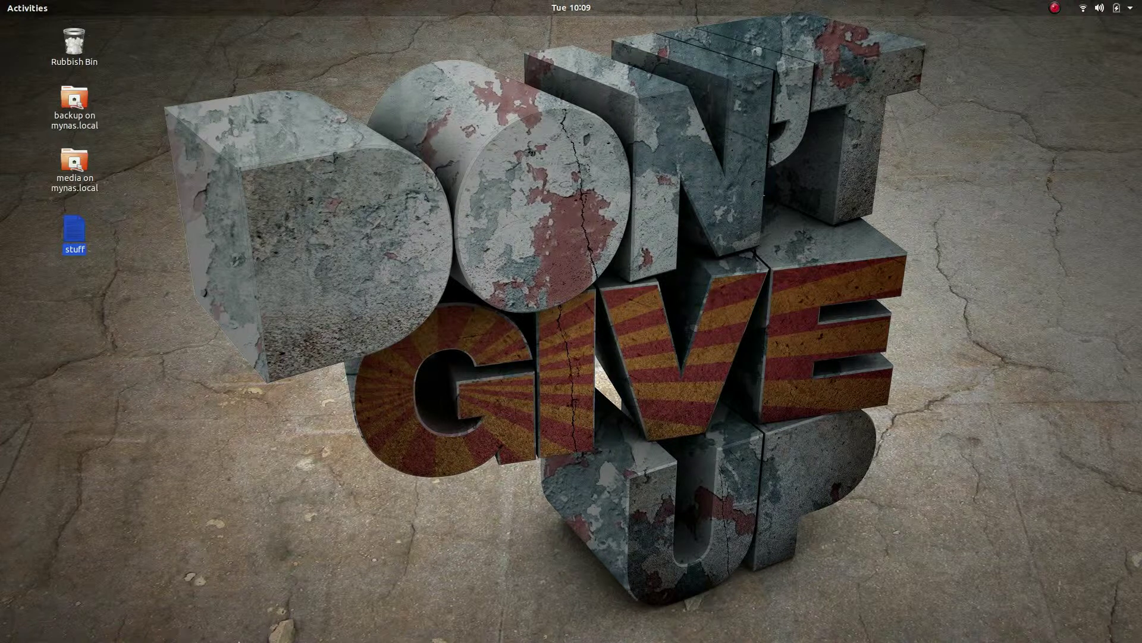
Launch VLC and open the Open Capture Device dialog
left_click(20, 418)
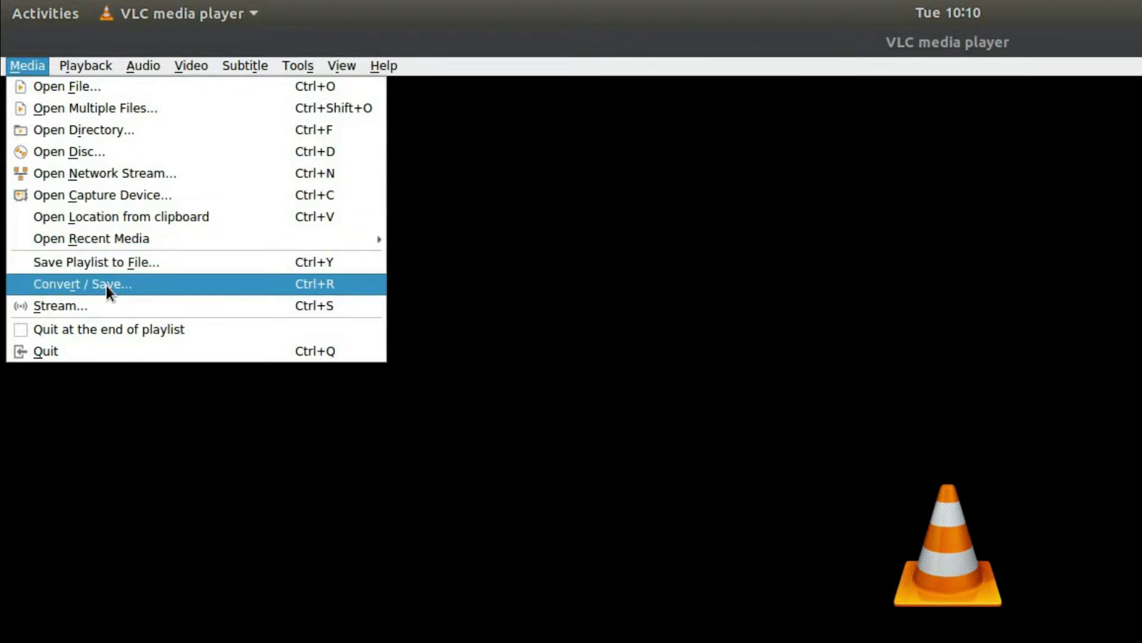
left_click(109, 194)
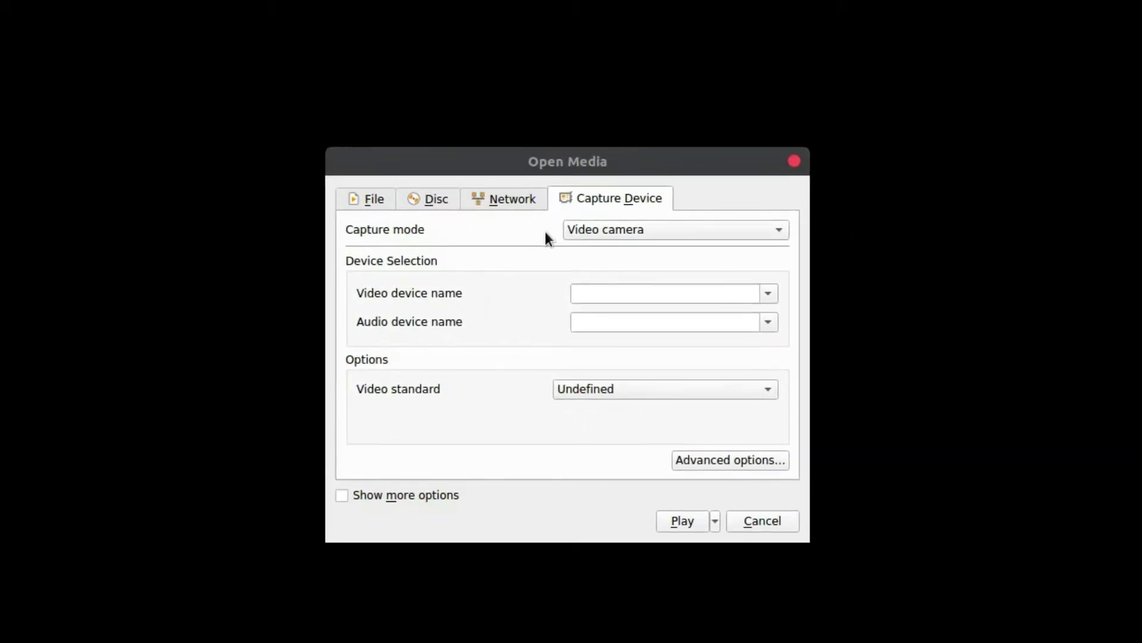
Switch capture mode to Desktop at 25 f/s, then choose Convert from the Play menu
left_click(654, 229)
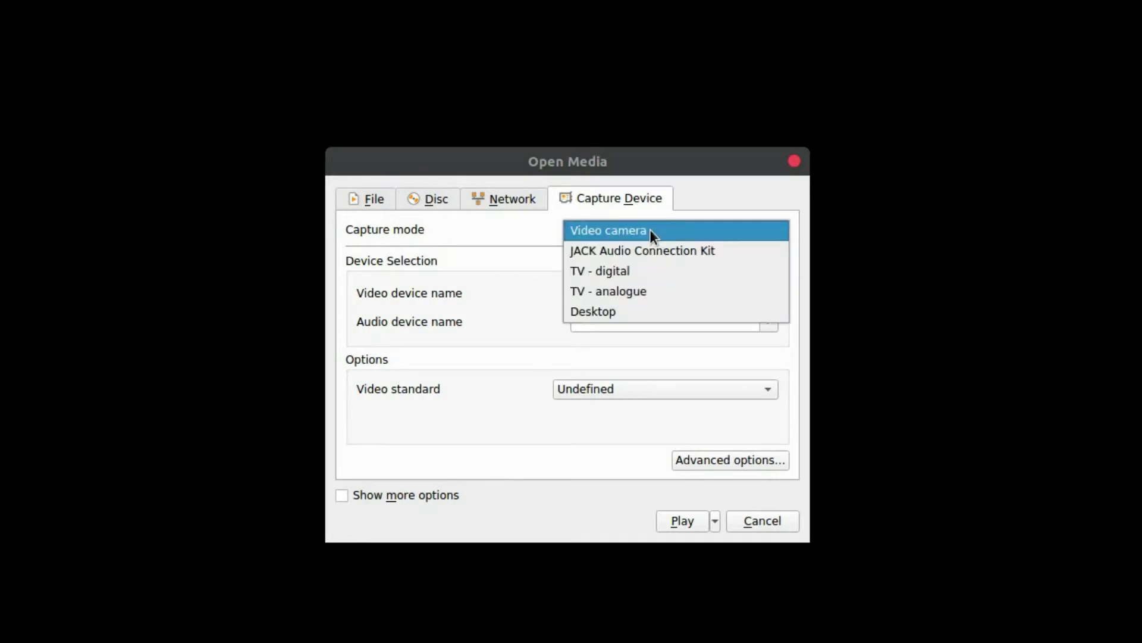
left_click(618, 309)
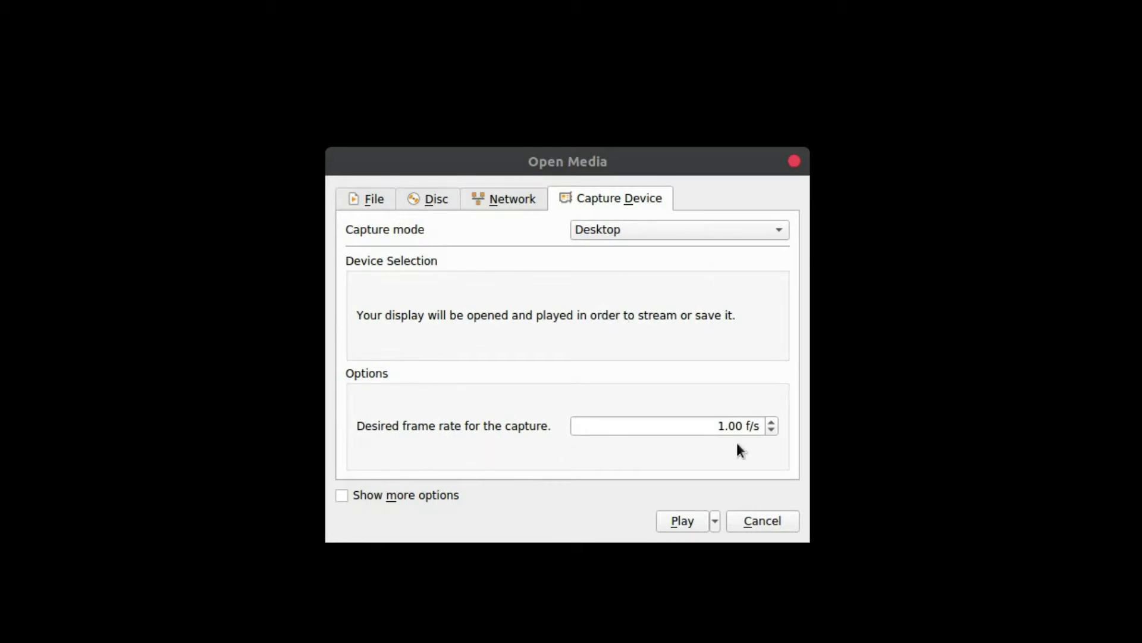
double_click(714, 427)
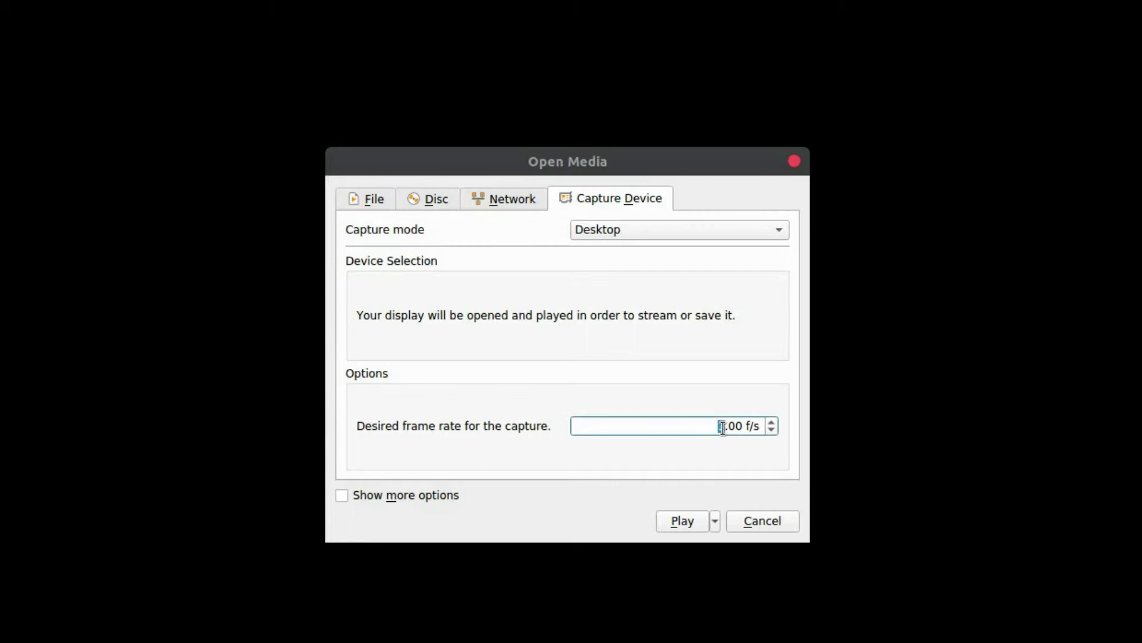
type("2")
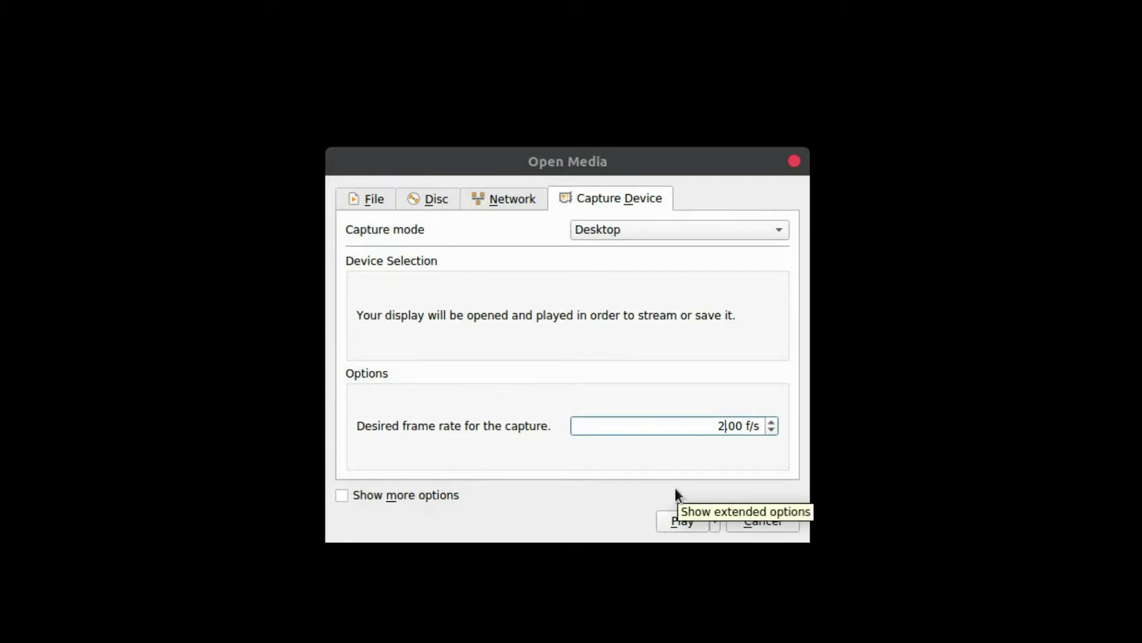
type("5")
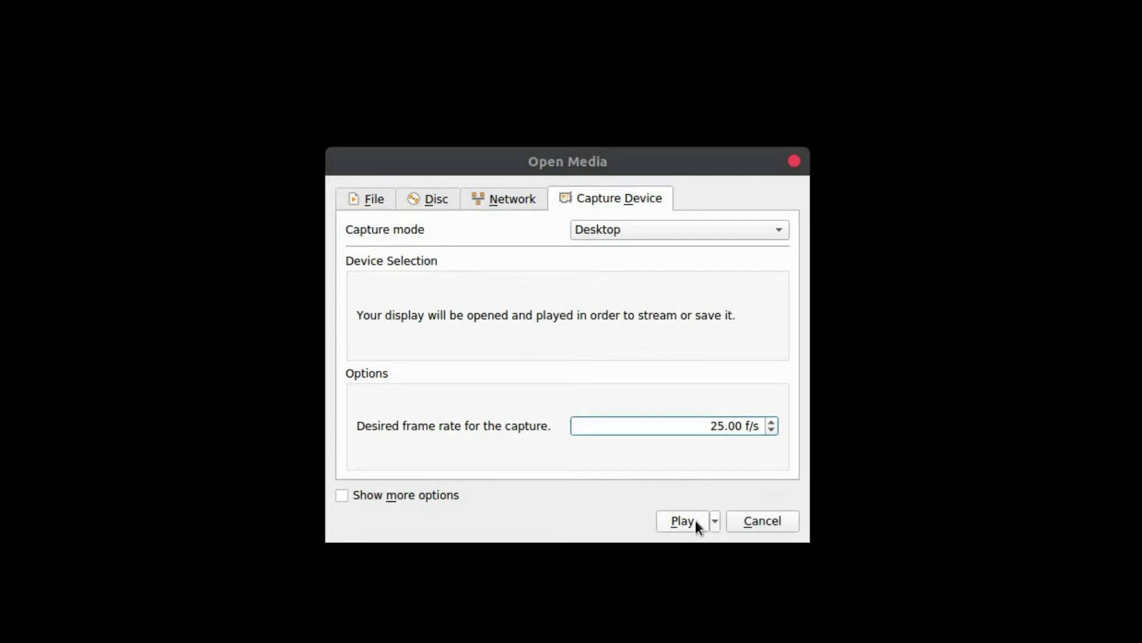
left_click(716, 520)
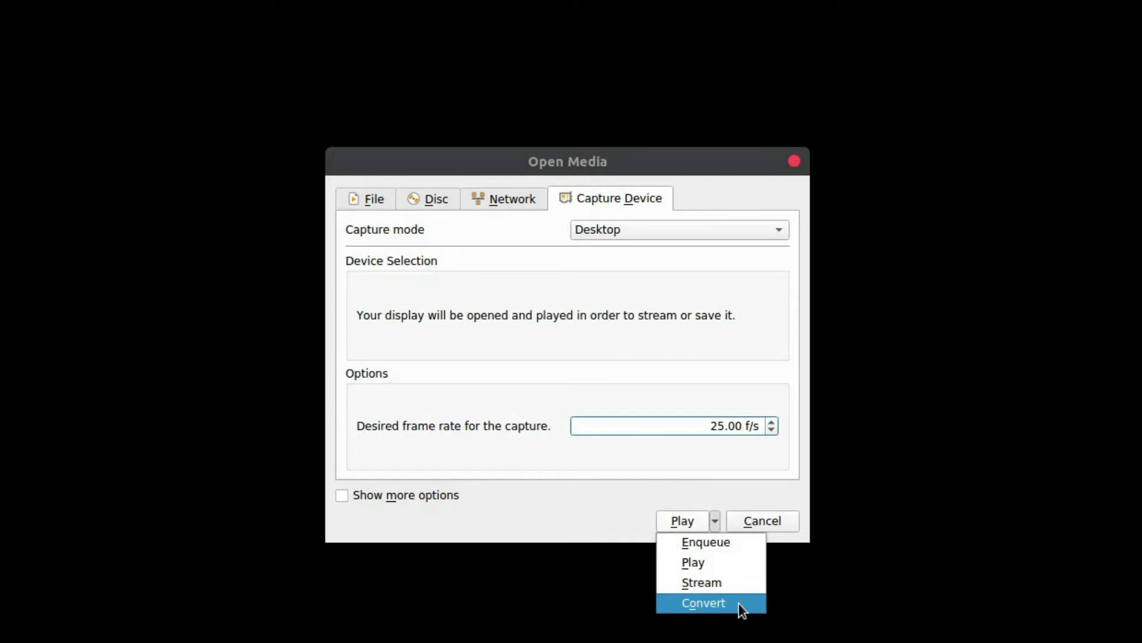
left_click(704, 602)
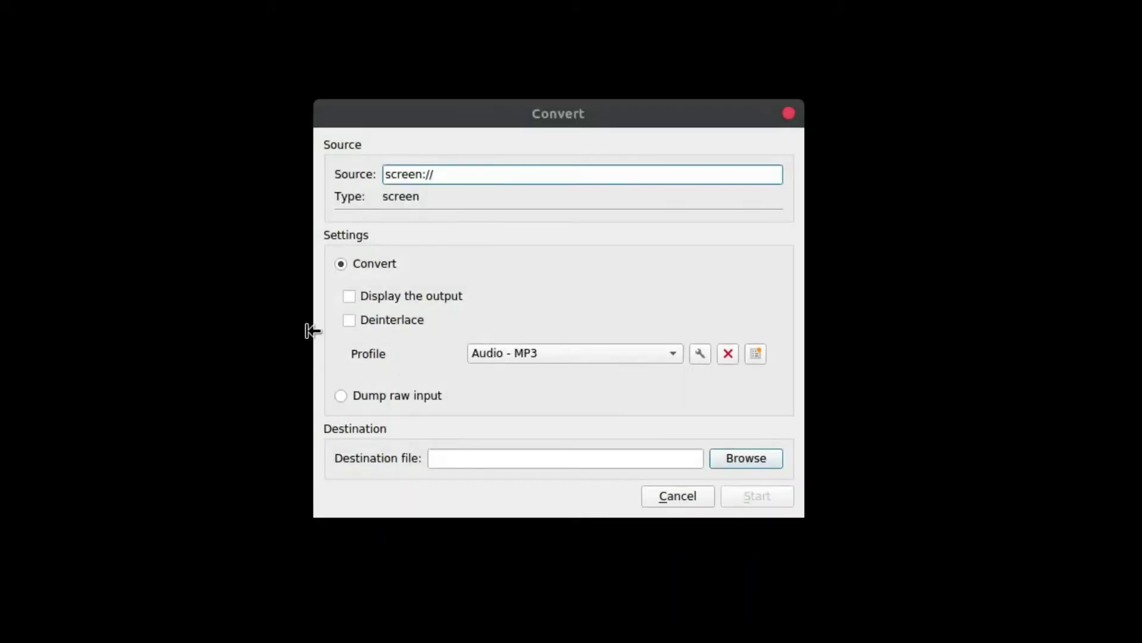
Choose the Video - H.264 + MP3 (MP4) conversion profile
left_click(669, 353)
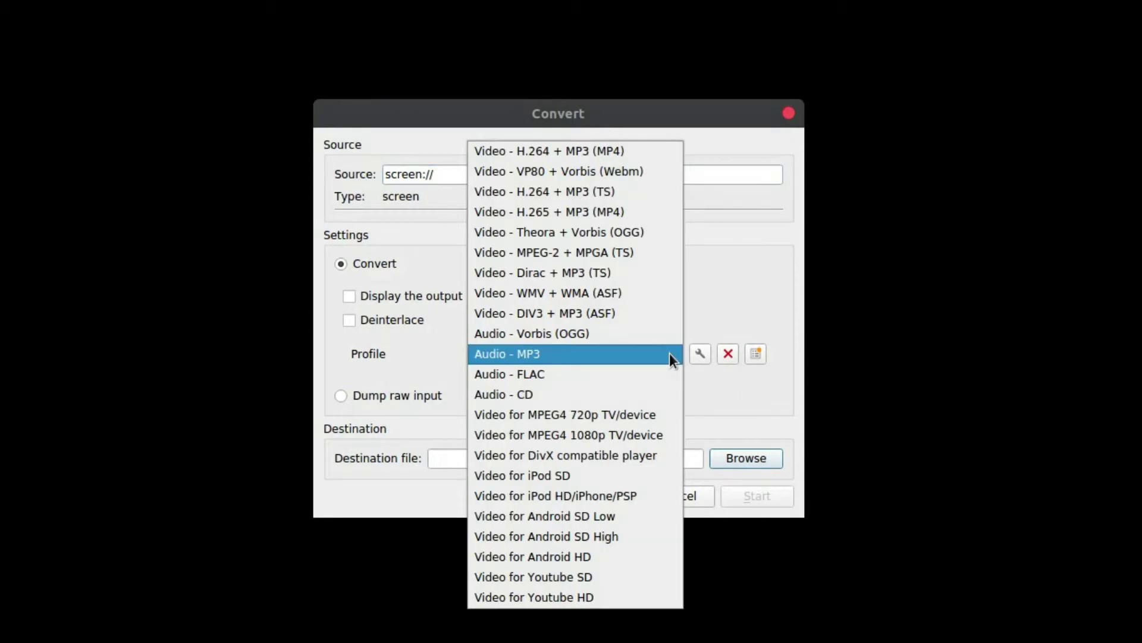
left_click(632, 154)
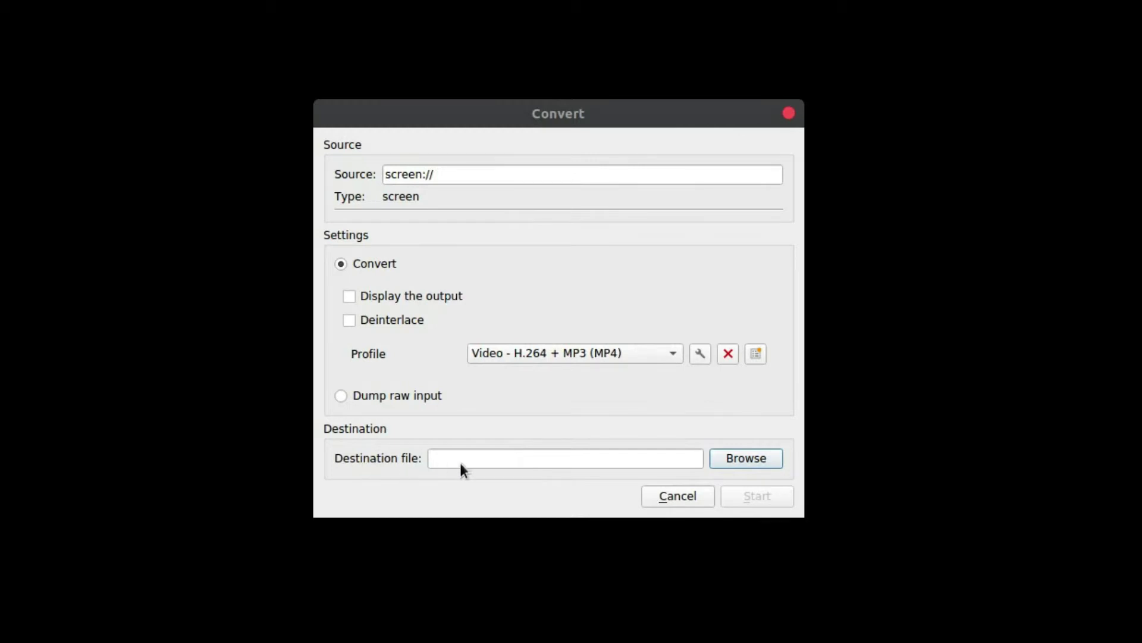
Browse to the Videos folder and name the output file test
left_click(752, 459)
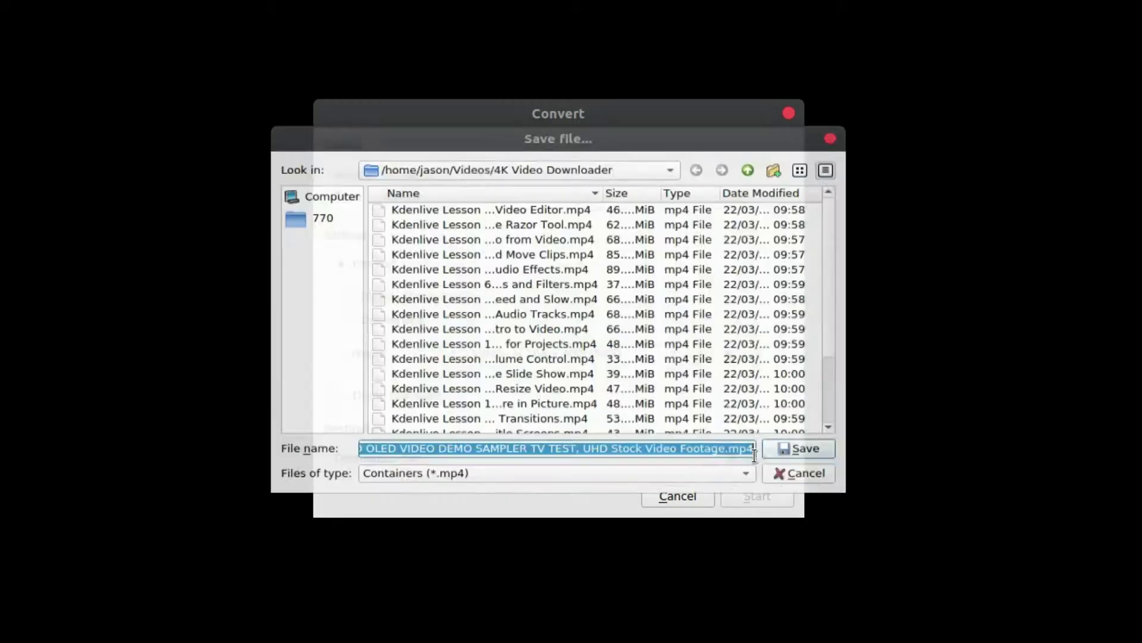
left_click(465, 156)
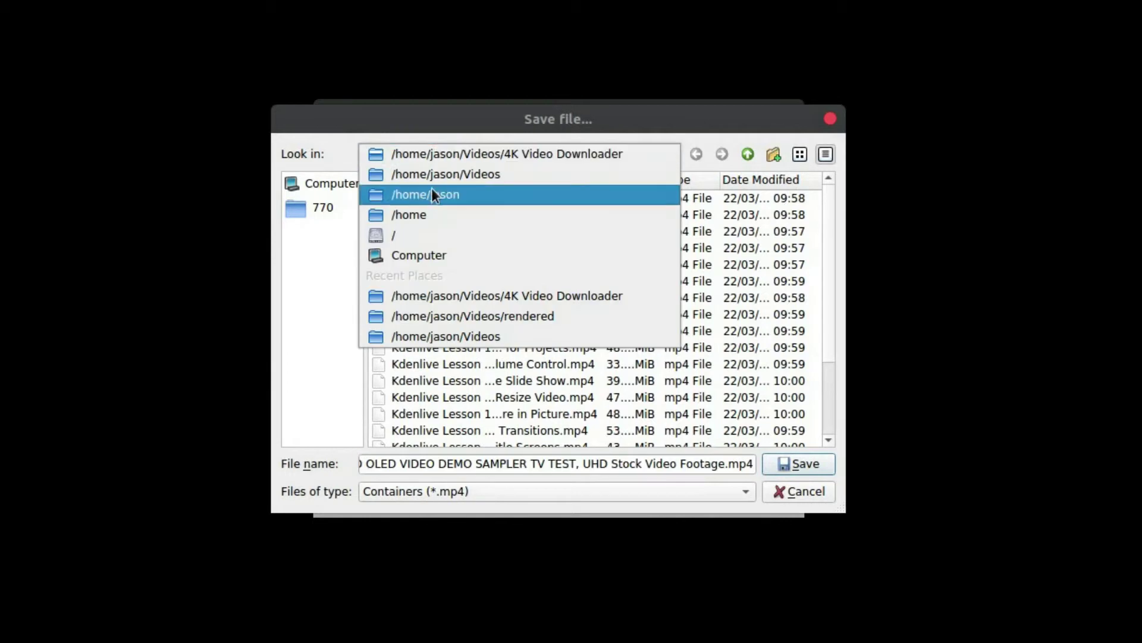
left_click(439, 339)
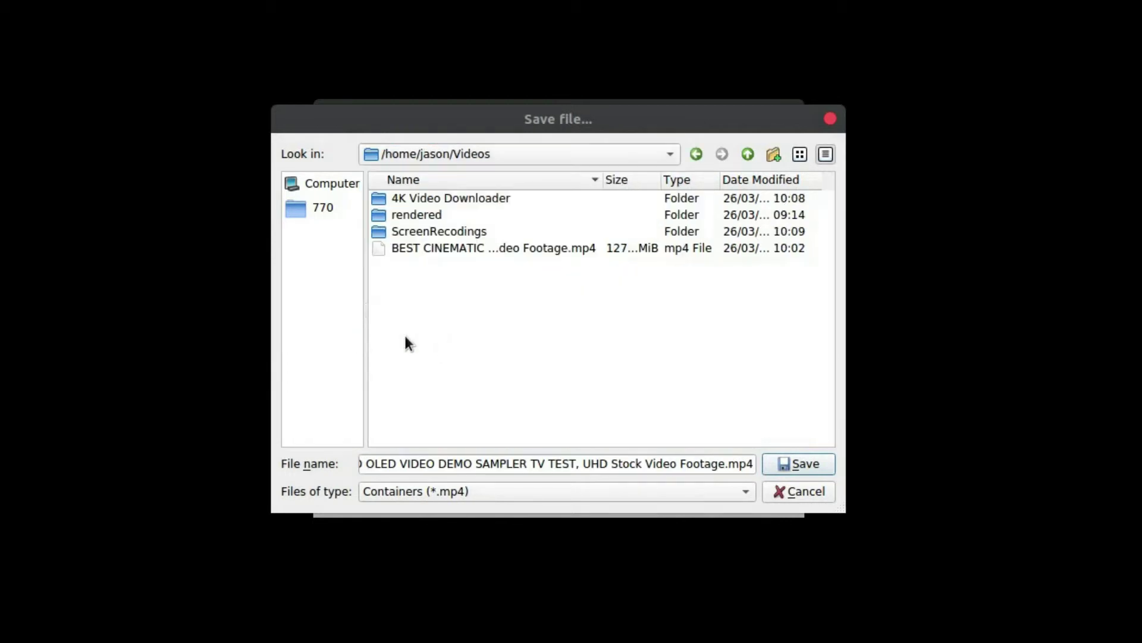
left_click(752, 461)
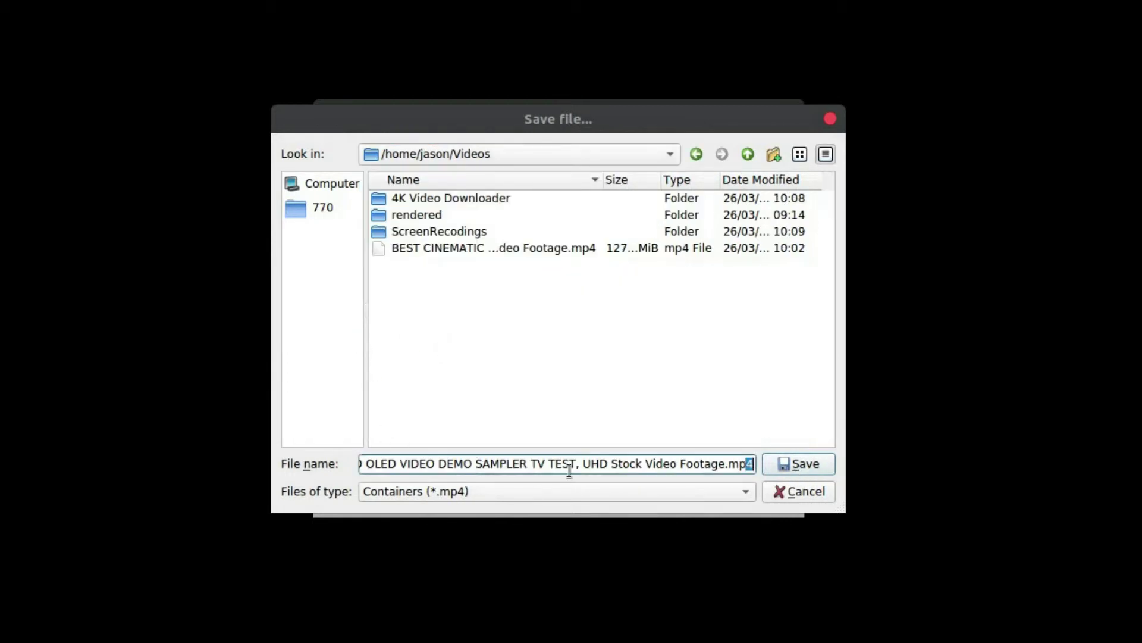
key("shift+Home")
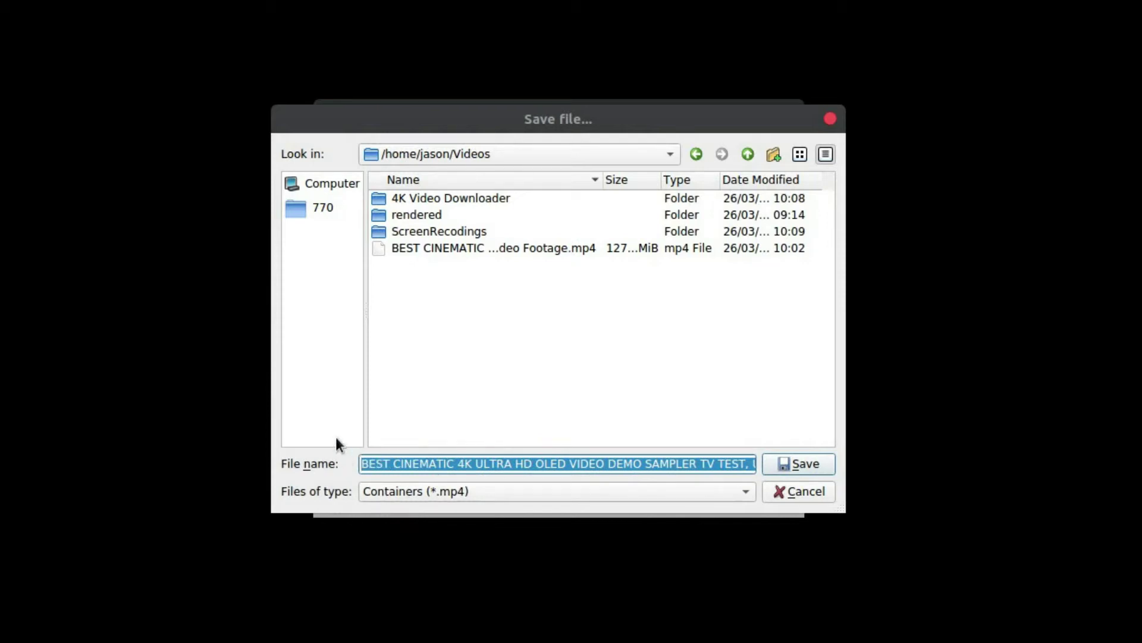
type("4")
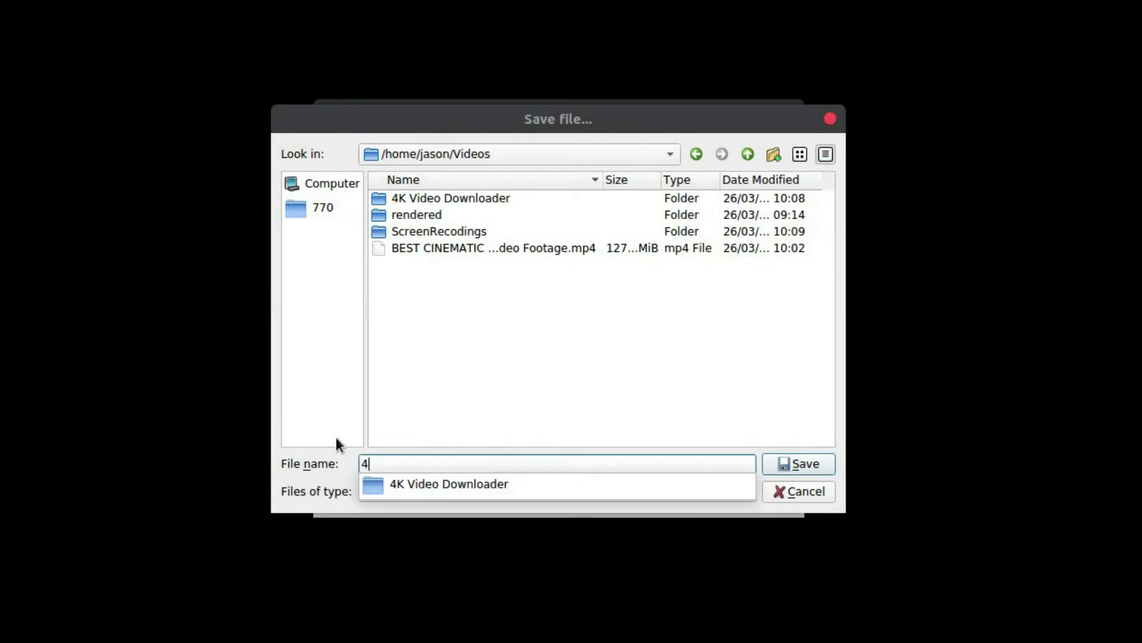
key("BackSpace")
type("test")
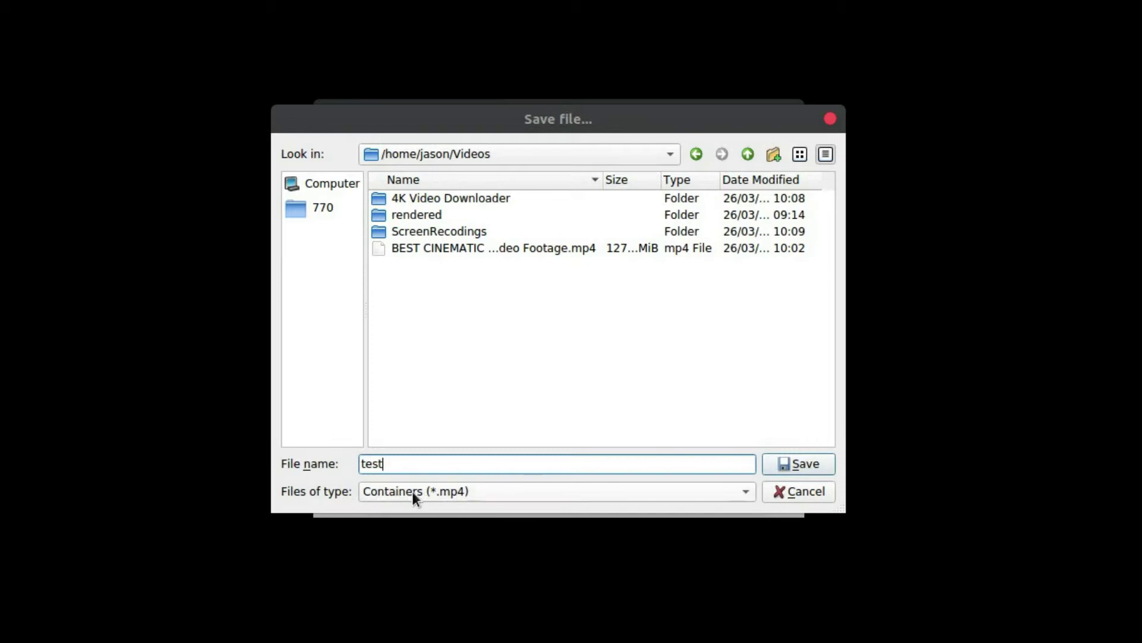
Save the destination as test.mp4 and start capturing the desktop
left_click(792, 462)
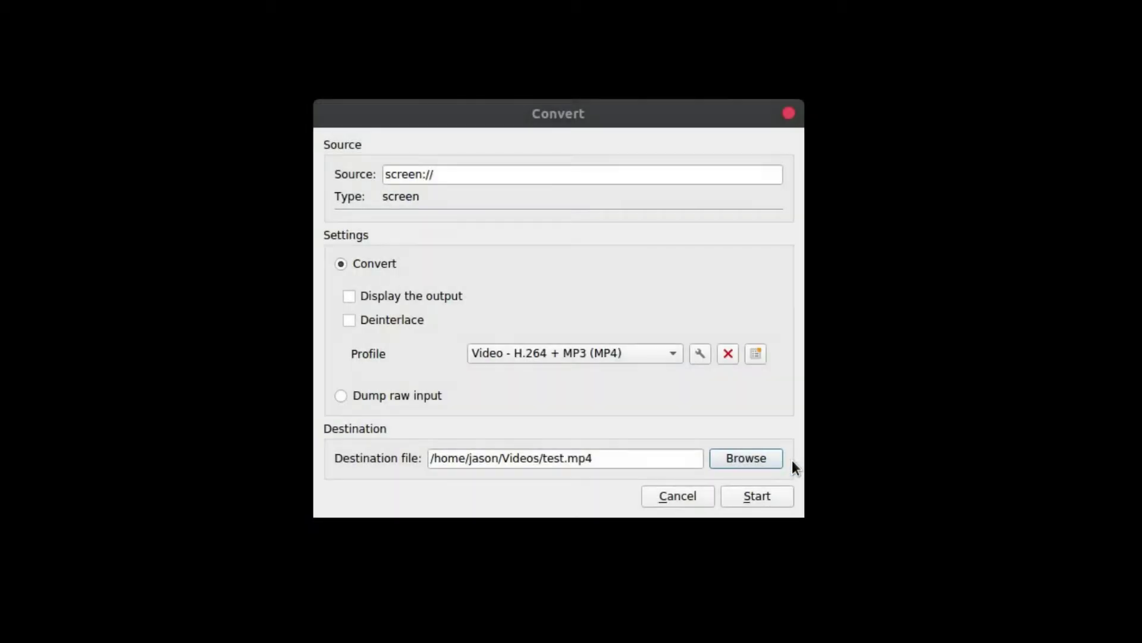
left_click(755, 487)
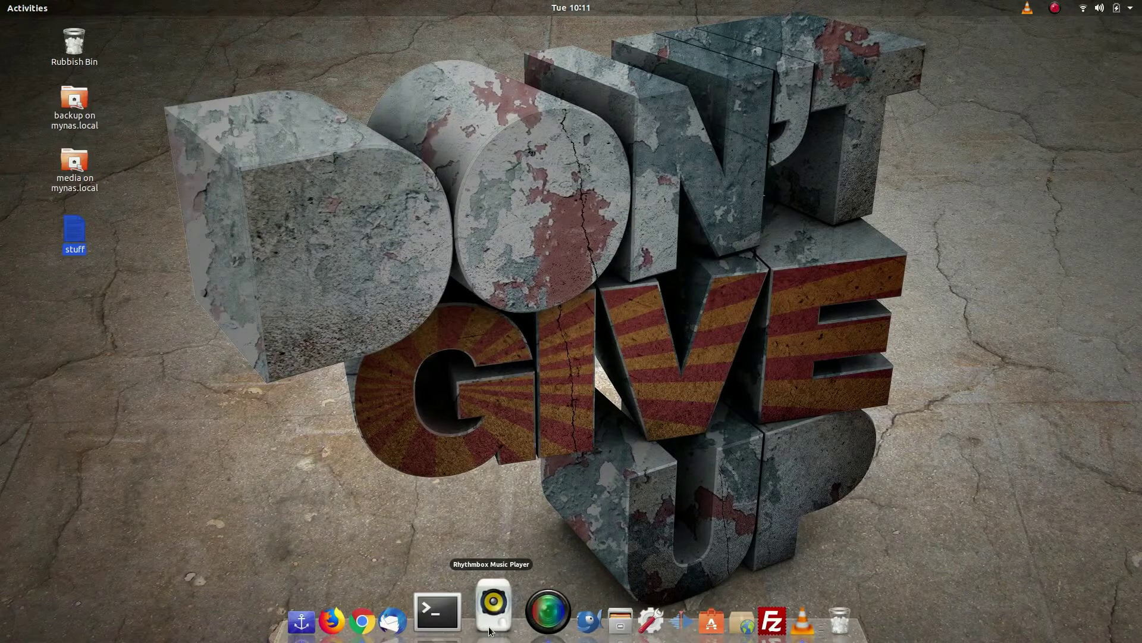
Open Chrome, move and minimize its window, then stop the recording from VLC's tray menu
left_click(400, 609)
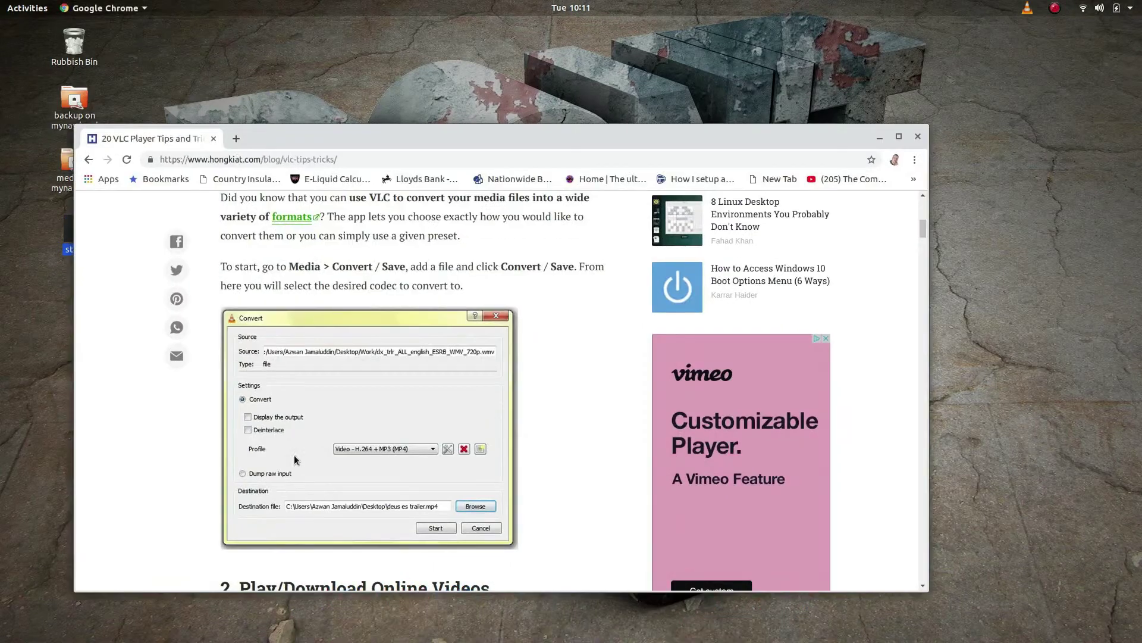
mouse_move(287, 137)
left_mouse_down()
mouse_move(332, 206)
mouse_move(326, 160)
left_mouse_up()
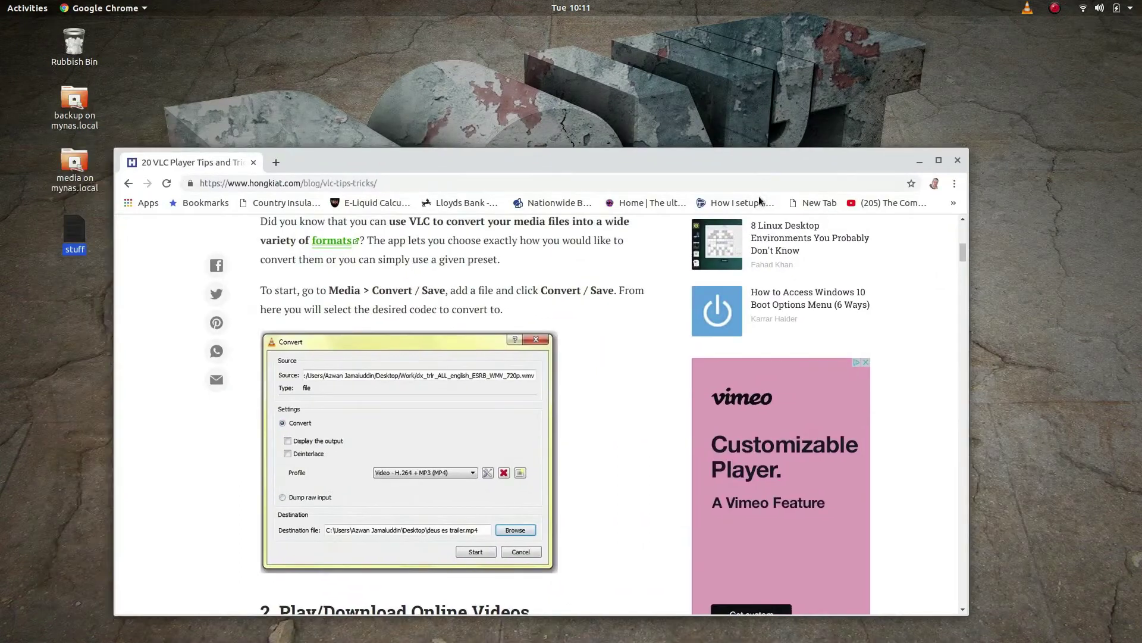
left_click(920, 161)
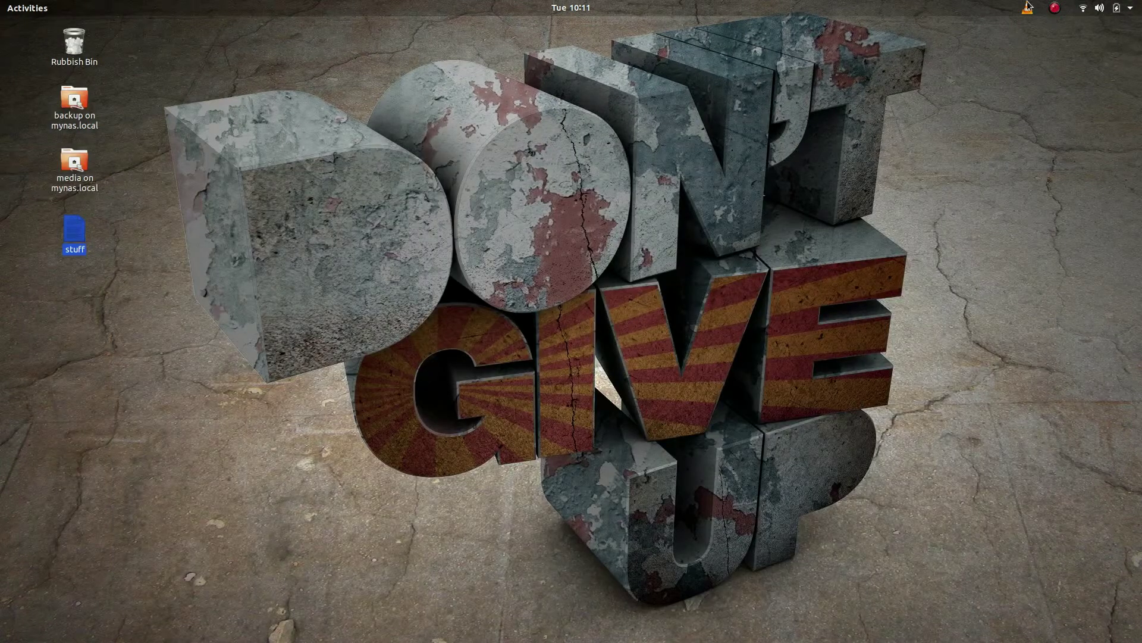
left_click(1028, 11)
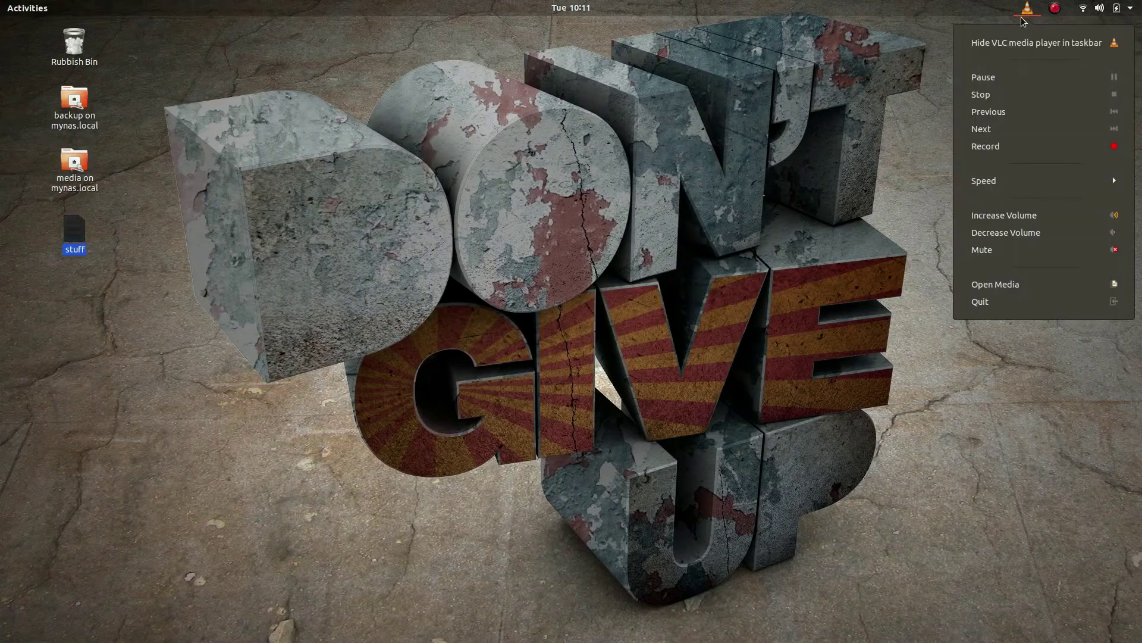
left_click(982, 95)
mouse_move(554, 623)
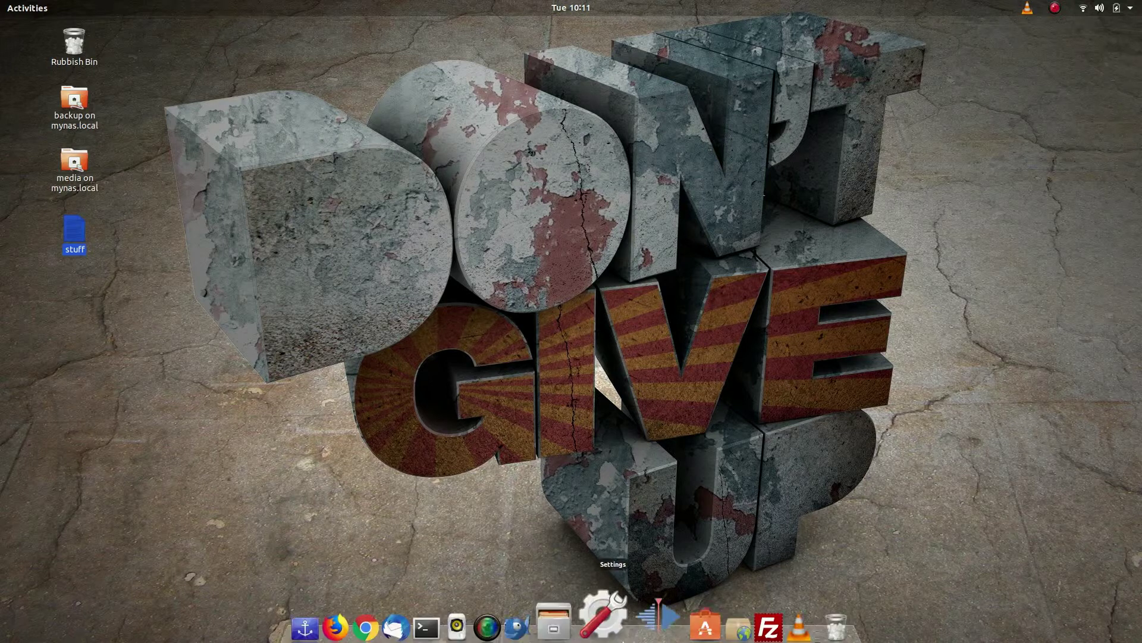
Open Files, enter the Videos folder and play the recorded test.mp4
left_click(582, 618)
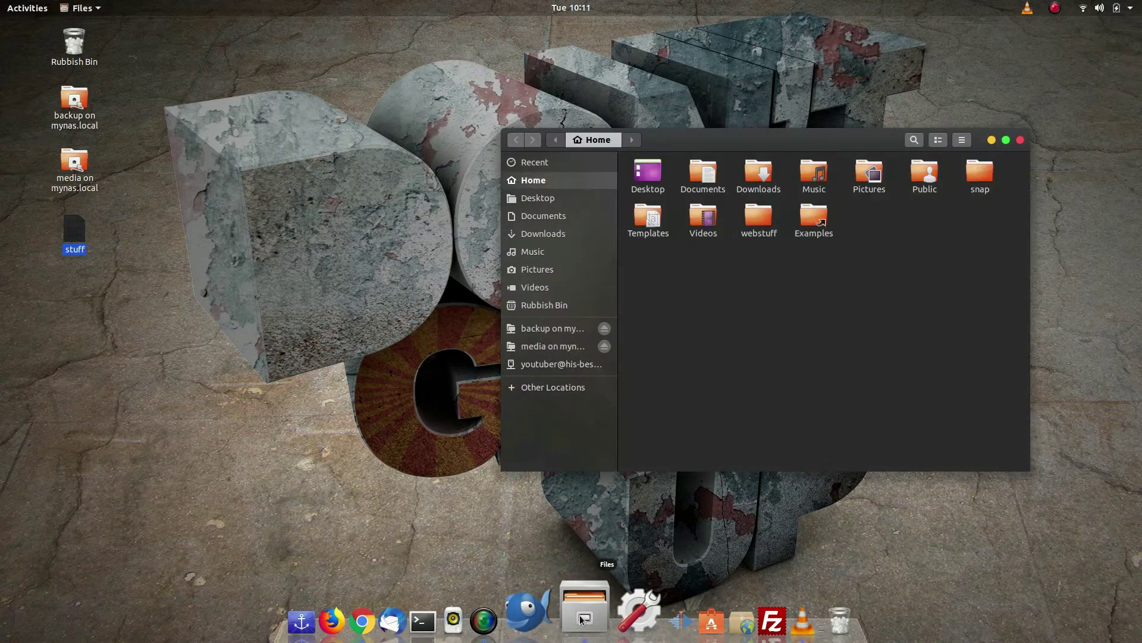
left_click(705, 224)
double_click(705, 222)
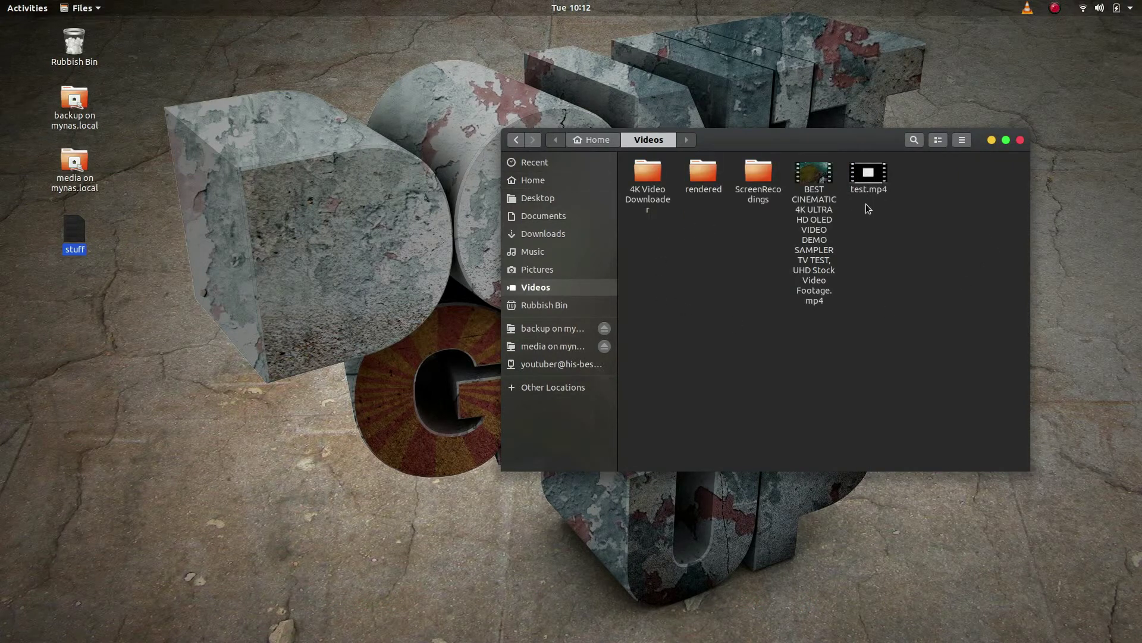
double_click(865, 178)
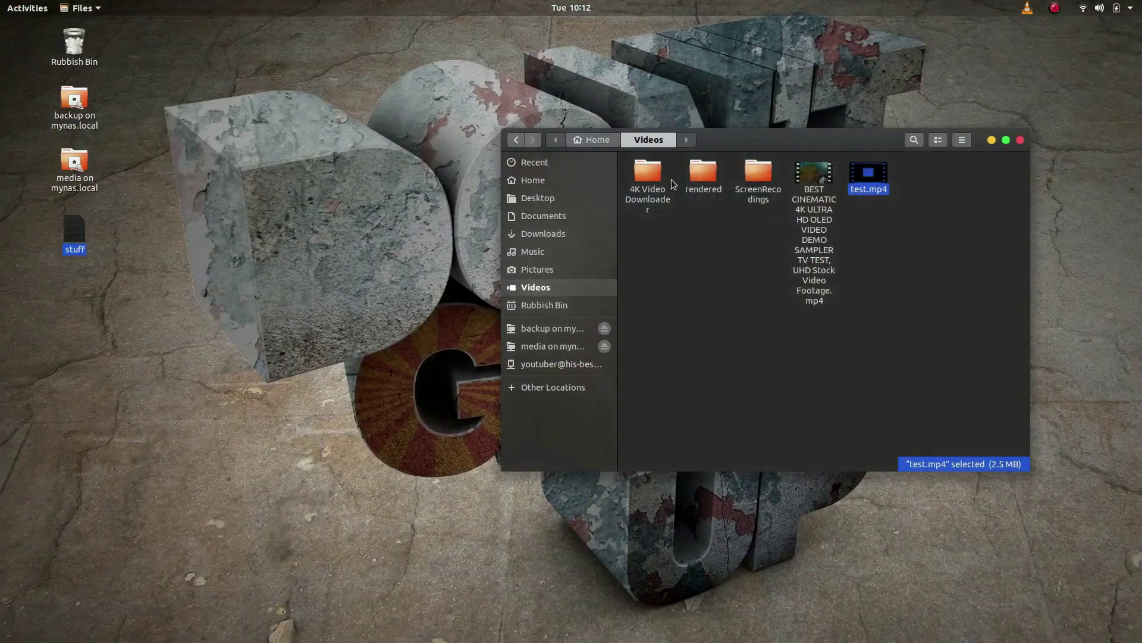
left_click_drag(749, 141, 646, 159)
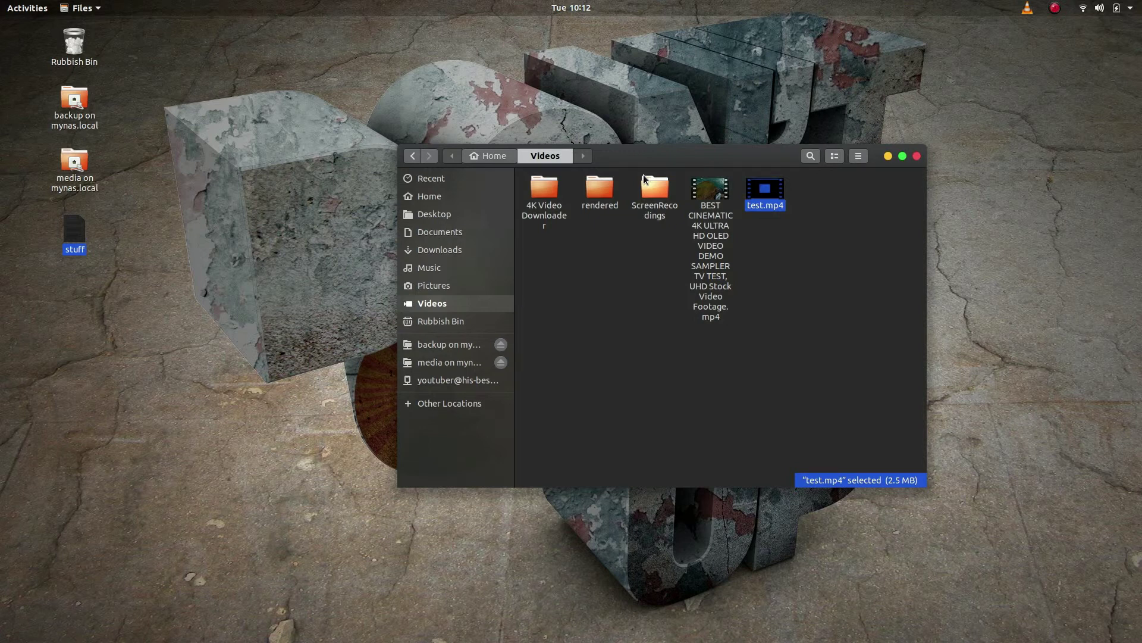
left_click(643, 378)
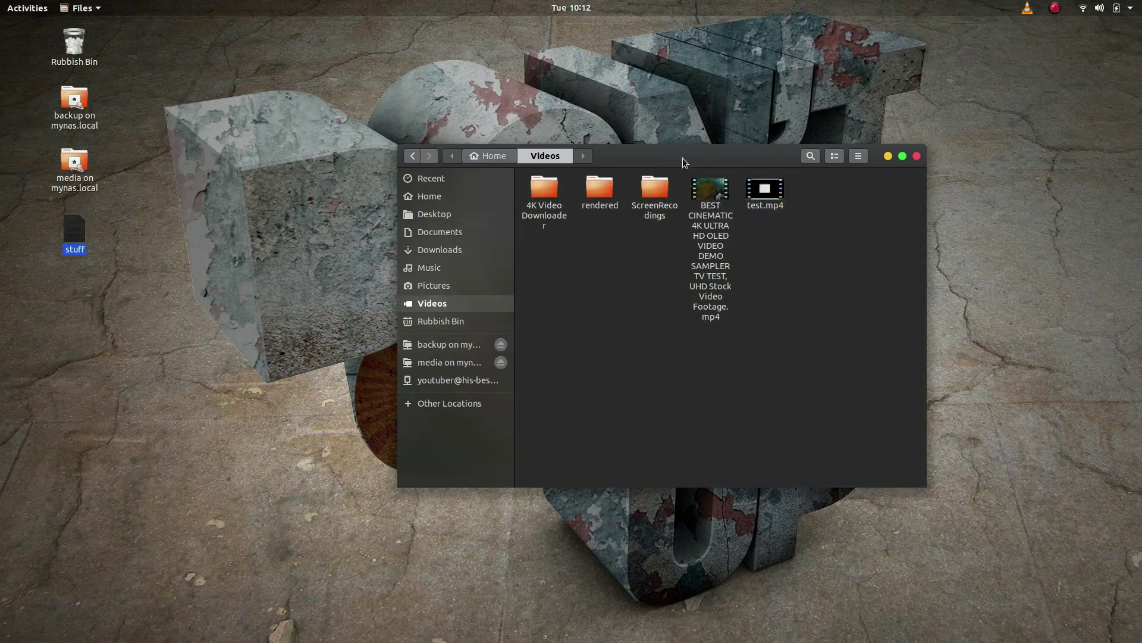
left_click_drag(685, 157, 555, 163)
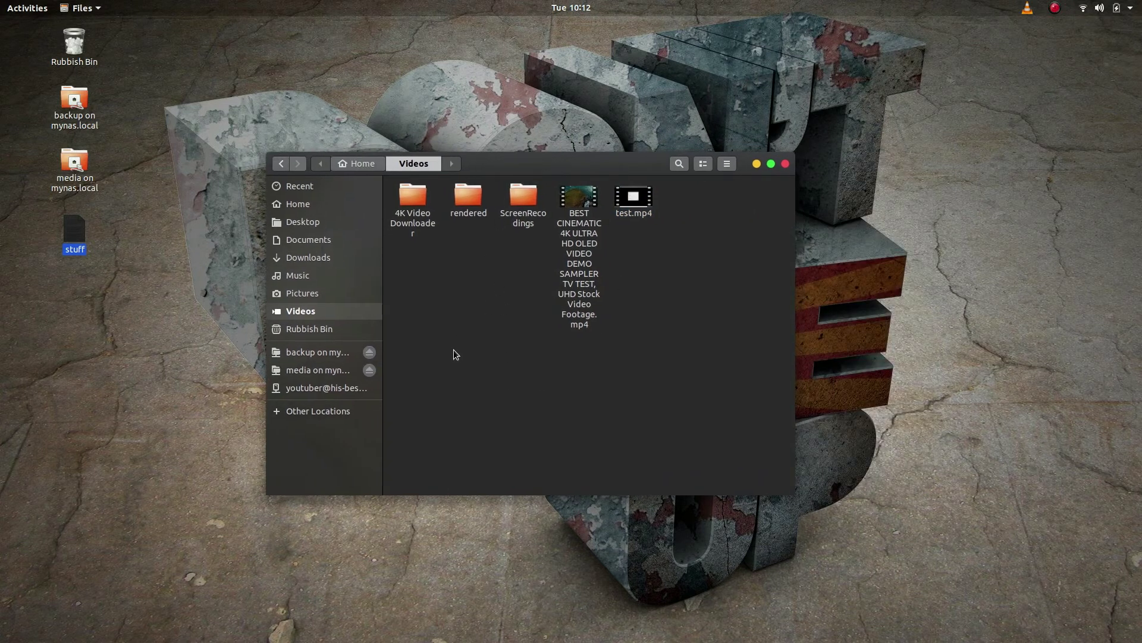